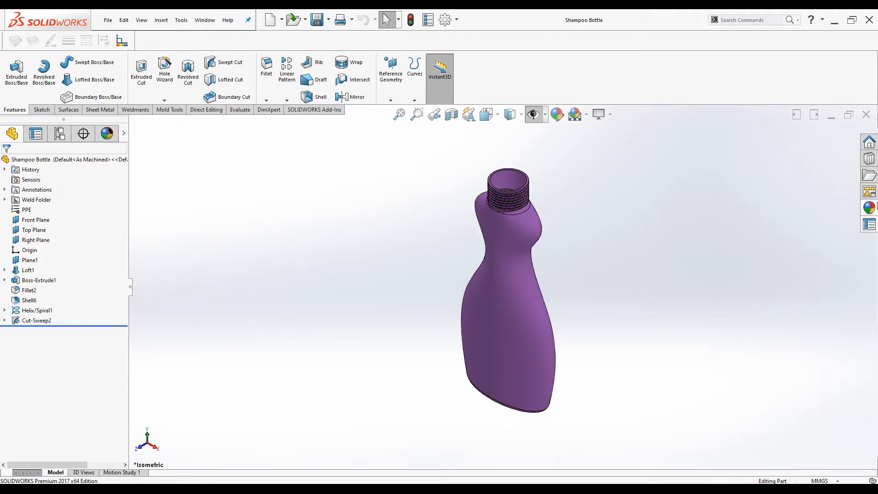
Examine the part's custom property page and its custom summary information without changing anything
{"action": "left_click", "coordinate": [870, 143]}
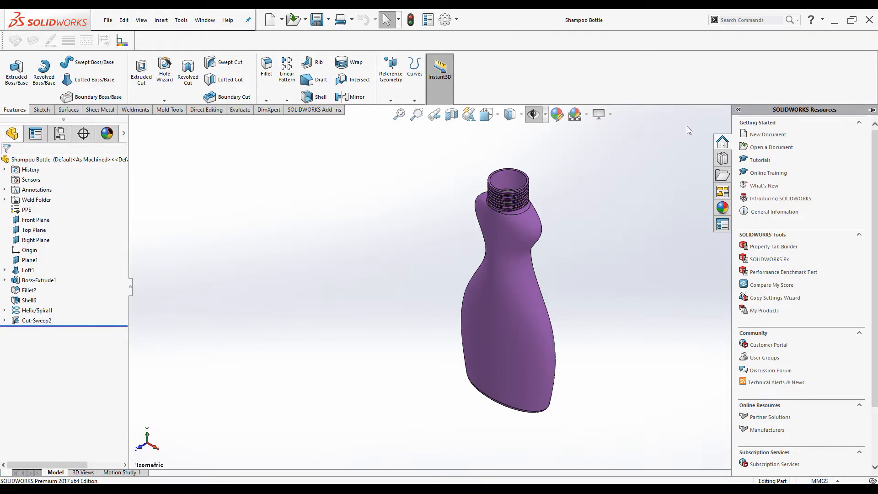
{"action": "left_click", "coordinate": [723, 225]}
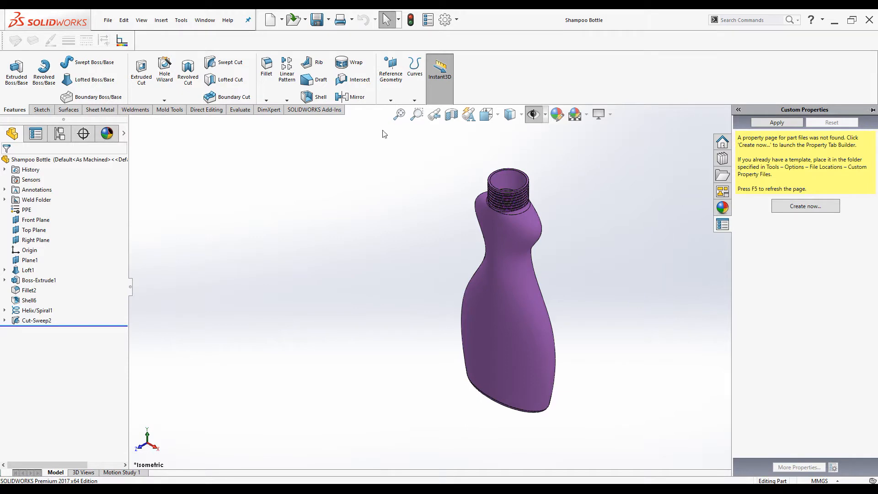
{"action": "left_click", "coordinate": [108, 21]}
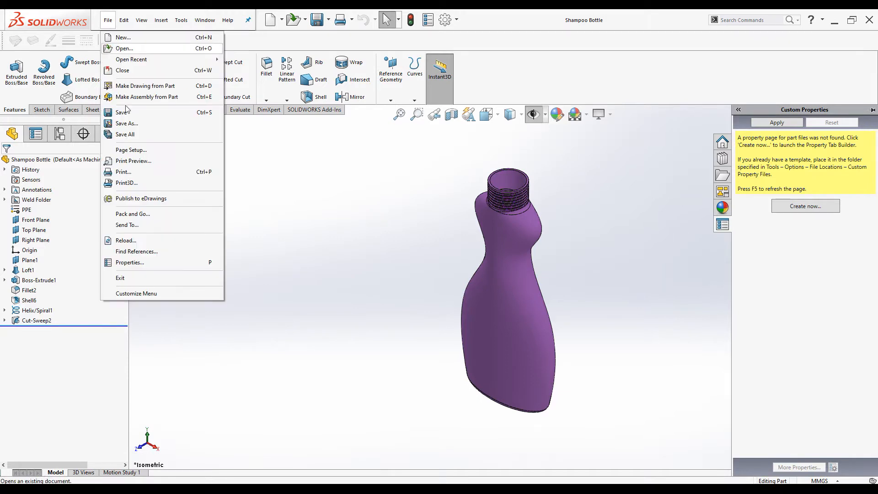
{"action": "left_click", "coordinate": [131, 264]}
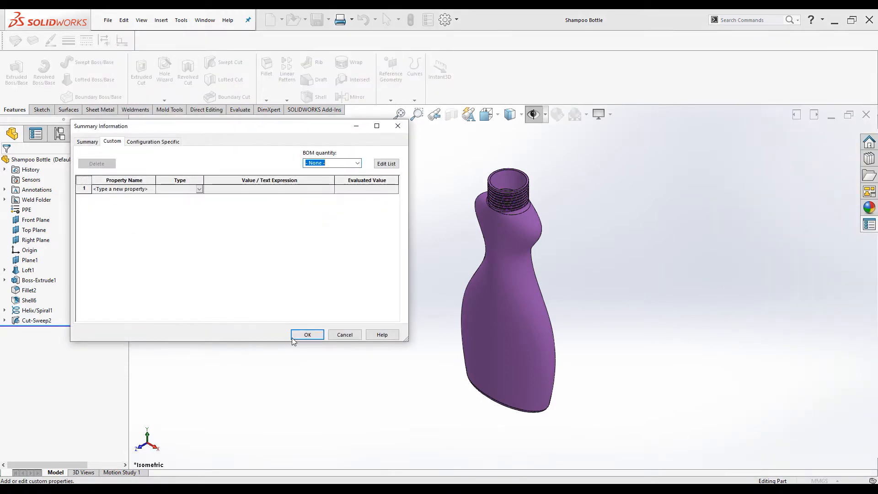
{"action": "left_click", "coordinate": [346, 335]}
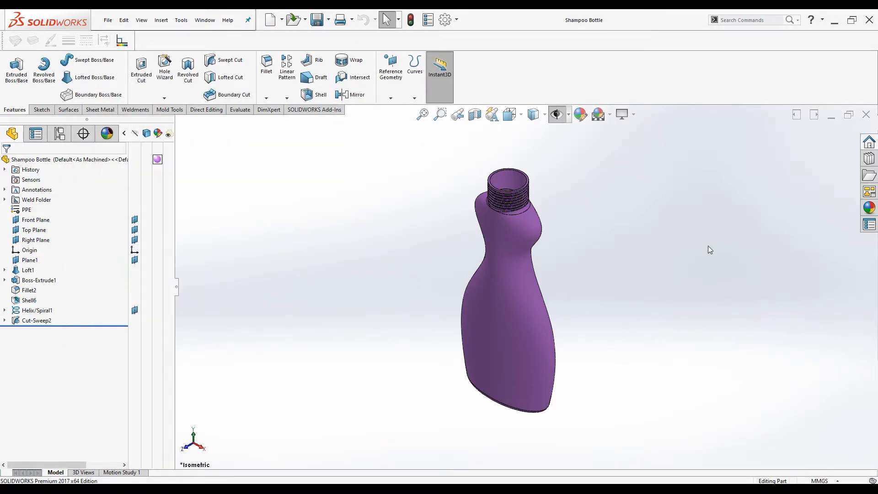
Launch the Property Tab Builder and place its window clear of the model tree
{"action": "left_click", "coordinate": [869, 142]}
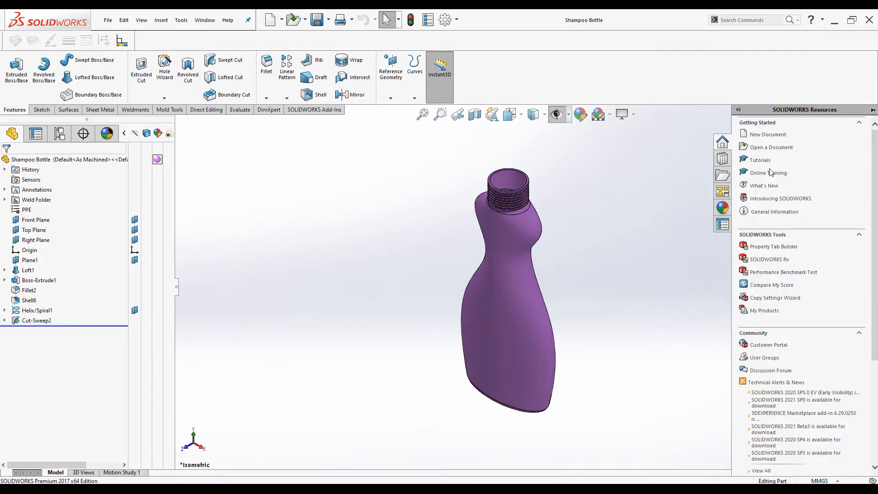
{"action": "left_click", "coordinate": [768, 252]}
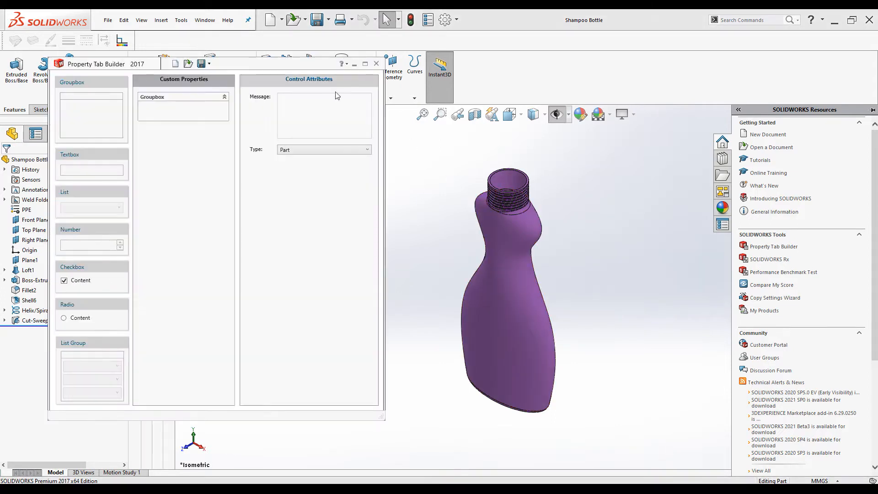
{"action": "left_click_drag", "start_coordinate": [253, 69], "coordinate": [391, 88]}
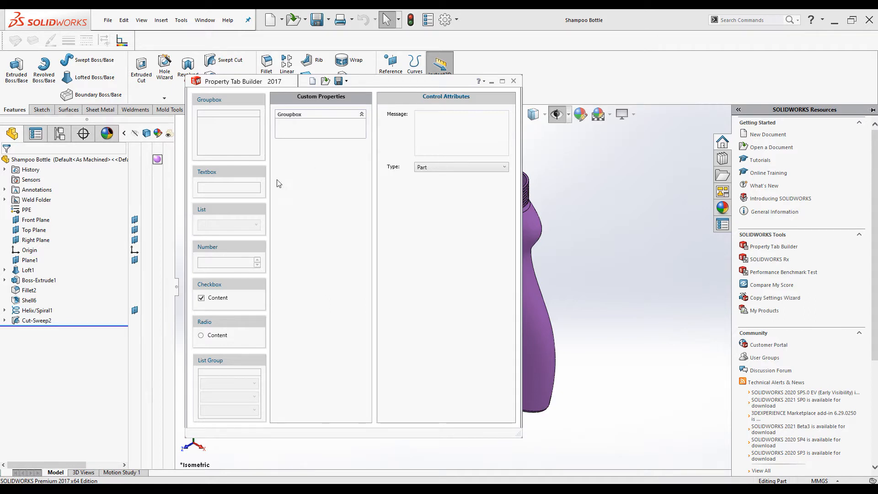
Examine the document types offered for the property template, leaving Part selected
{"action": "left_click_drag", "start_coordinate": [258, 184], "coordinate": [313, 145]}
{"action": "left_click", "coordinate": [317, 116]}
{"action": "left_click", "coordinate": [448, 169]}
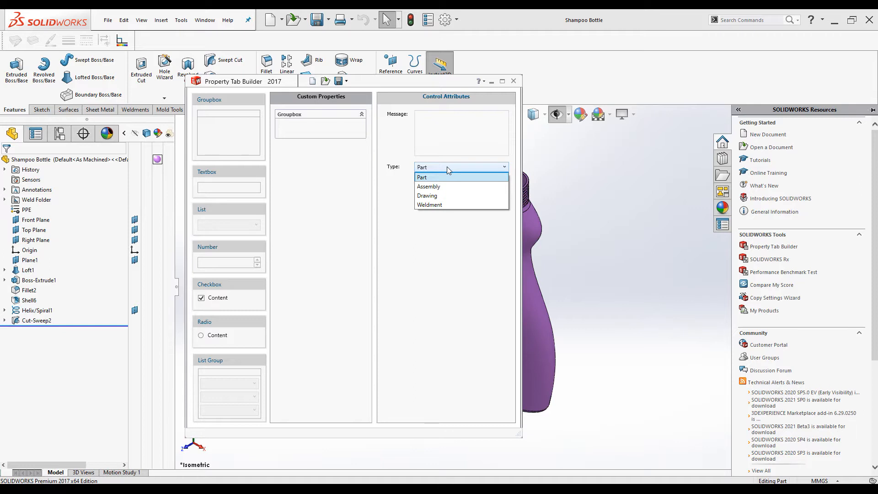
{"action": "left_click", "coordinate": [447, 167]}
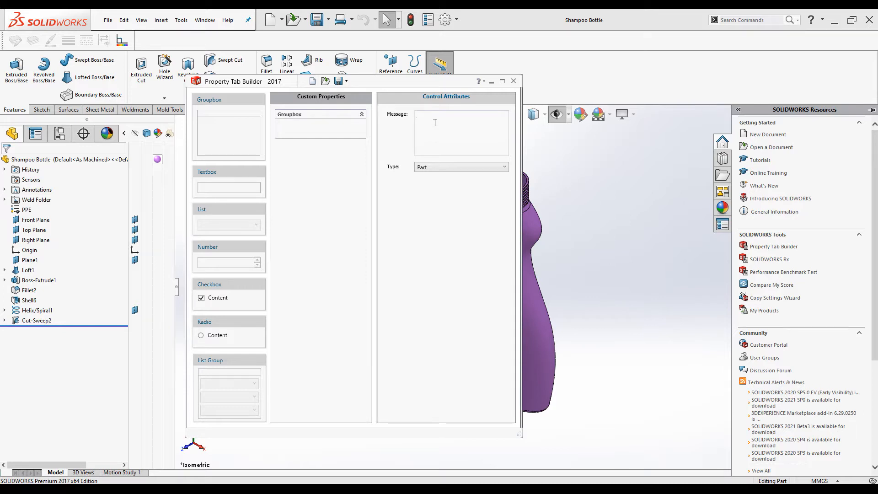
Set the template's message to PART CUSTOM PROPERTIES
{"action": "type", "text": "P"}
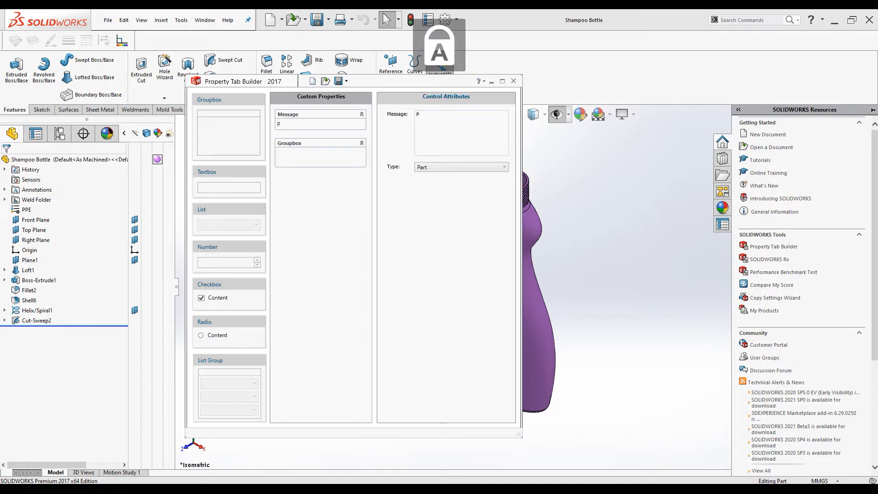
{"action": "type", "text": "ART PRO"}
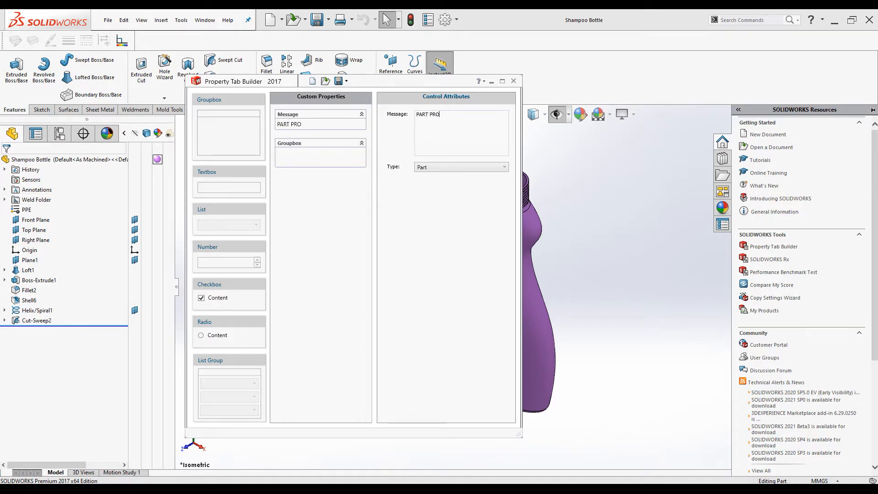
{"action": "key", "text": "BackSpace"}
{"action": "key", "text": "BackSpace"}
{"action": "key", "text": "BackSpace"}
{"action": "type", "text": "CUSTOM PROPERTIES"}
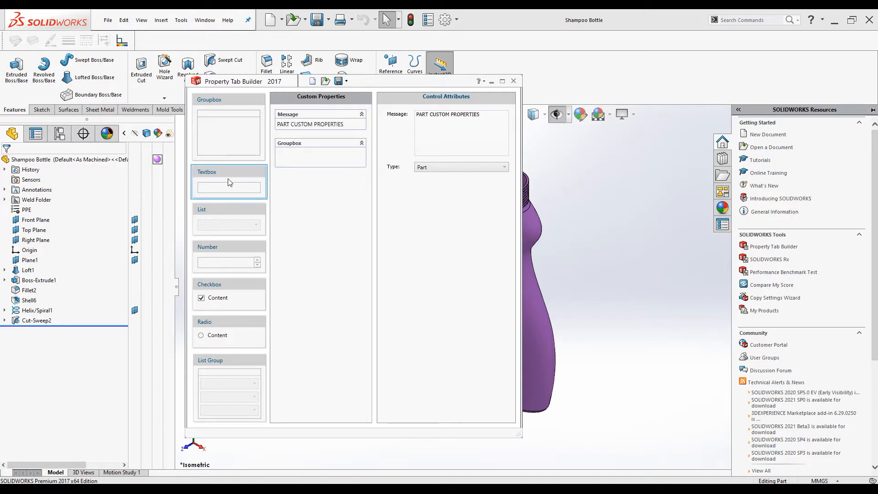
Add a textbox, a list and a number control inside the template's groupbox
{"action": "left_click_drag", "start_coordinate": [230, 182], "coordinate": [315, 99]}
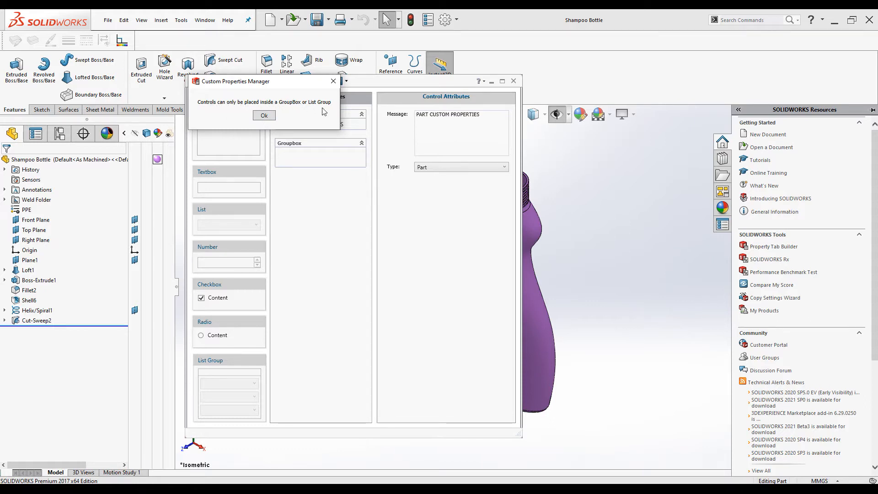
{"action": "left_click", "coordinate": [264, 116]}
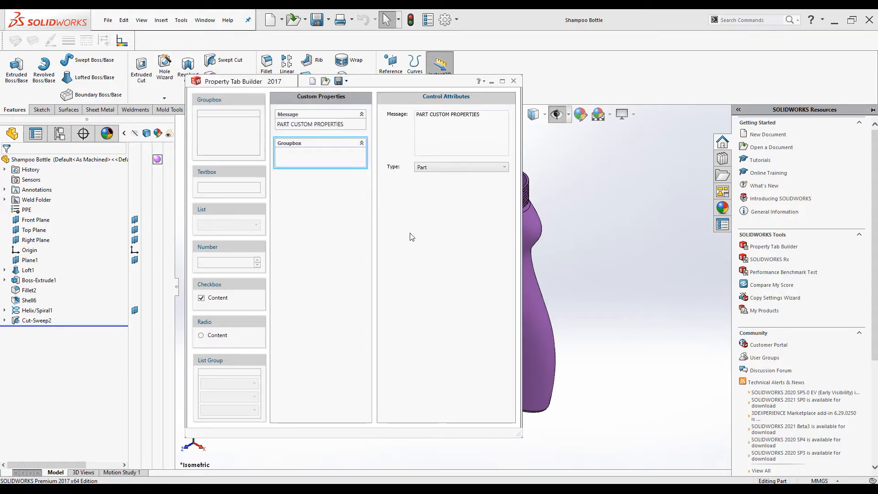
{"action": "left_click", "coordinate": [317, 171]}
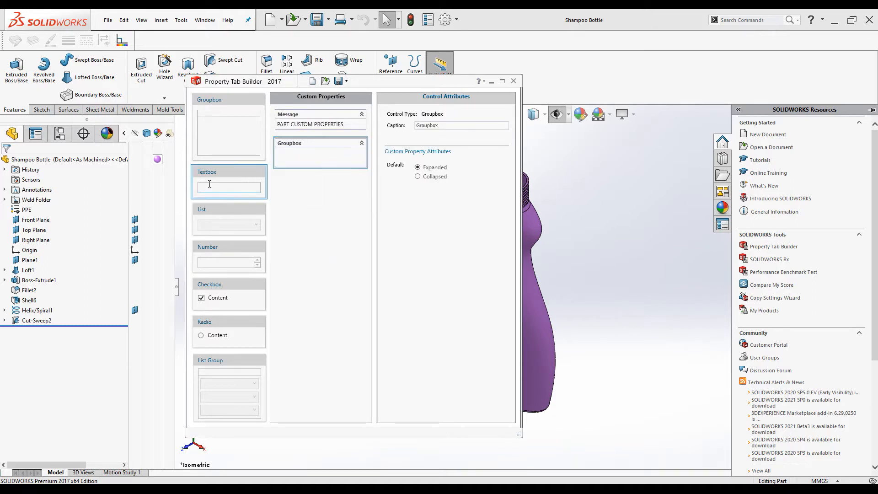
{"action": "left_click_drag", "start_coordinate": [209, 183], "coordinate": [320, 158]}
{"action": "left_click_drag", "start_coordinate": [230, 227], "coordinate": [321, 153]}
{"action": "left_click_drag", "start_coordinate": [223, 262], "coordinate": [320, 155]}
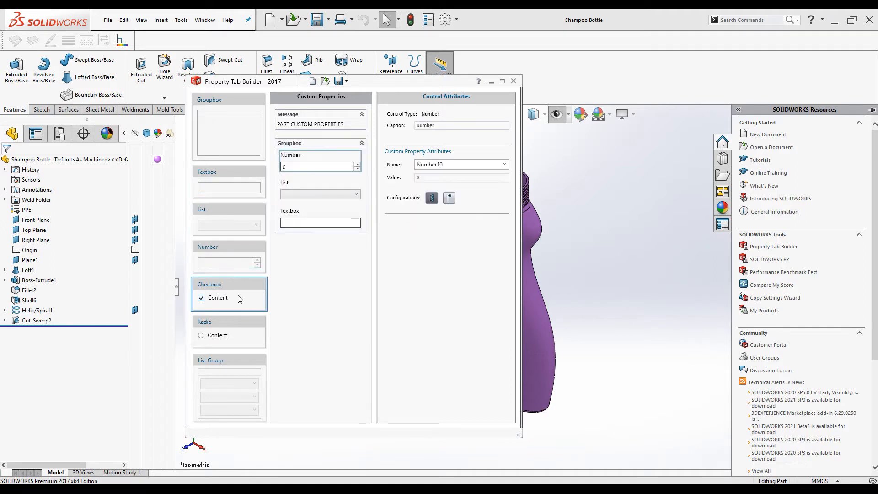
Add two checkboxes and another number control to the groupbox
{"action": "double_click", "coordinate": [236, 295]}
{"action": "left_click_drag", "start_coordinate": [233, 288], "coordinate": [315, 195]}
{"action": "double_click", "coordinate": [217, 250]}
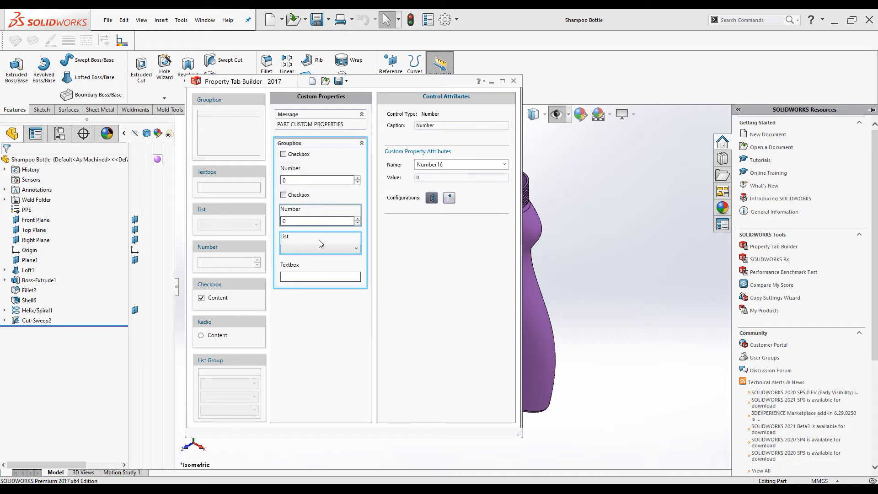
Reorder the groupbox so the textbox comes first, followed by a number control and the list
{"action": "left_click_drag", "start_coordinate": [331, 269], "coordinate": [306, 161]}
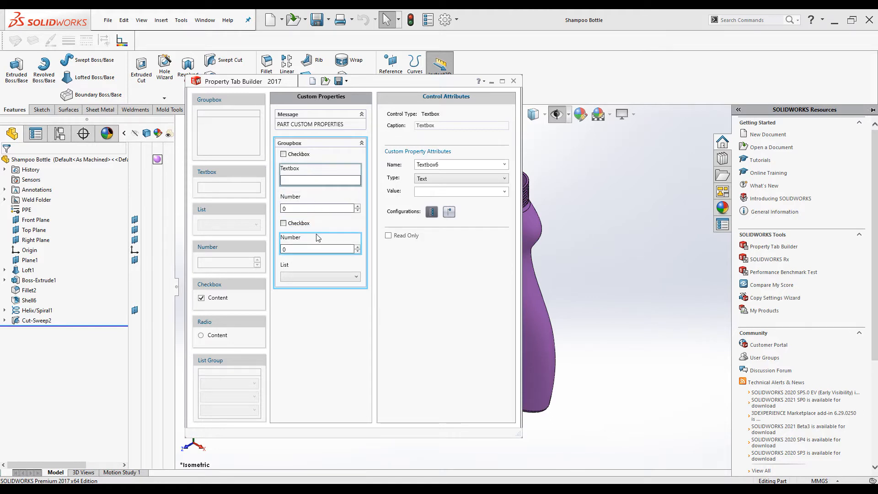
{"action": "left_click_drag", "start_coordinate": [314, 168], "coordinate": [304, 151]}
{"action": "left_click_drag", "start_coordinate": [321, 206], "coordinate": [313, 179]}
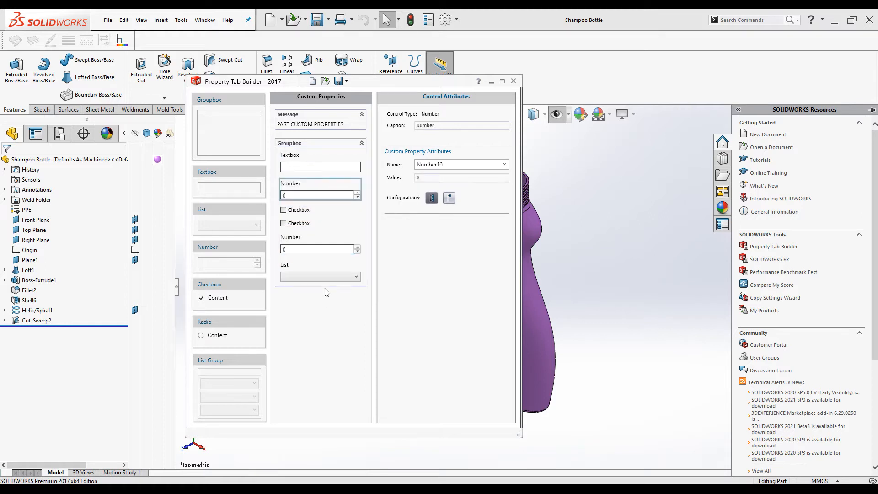
{"action": "left_click_drag", "start_coordinate": [322, 275], "coordinate": [320, 204]}
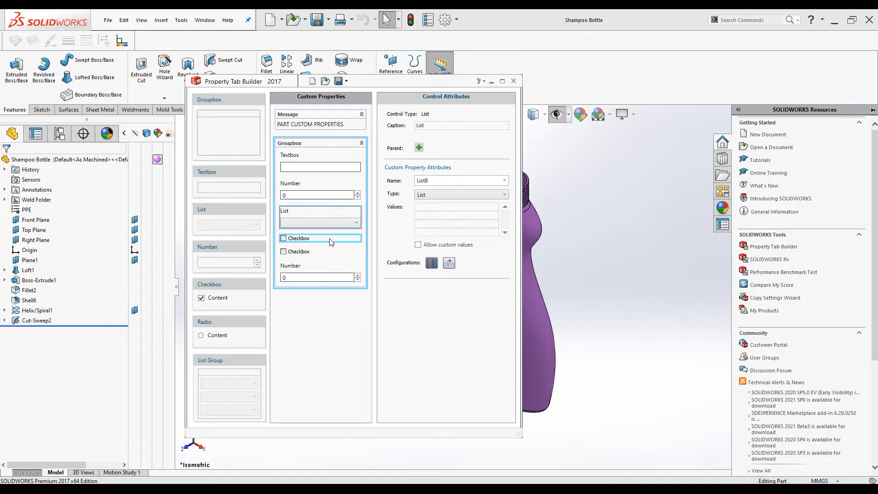
Delete both checkboxes and the number control below the list from the groupbox
{"action": "left_click", "coordinate": [330, 243]}
{"action": "right_click", "coordinate": [331, 243]}
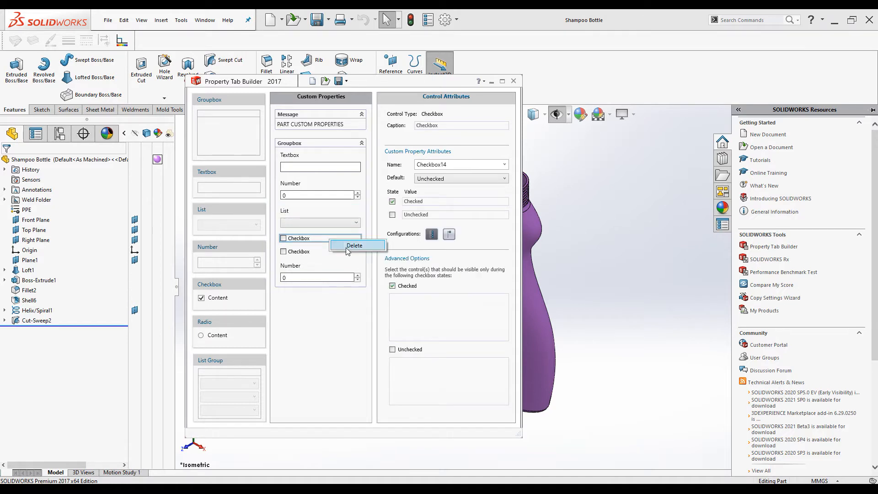
{"action": "left_click", "coordinate": [344, 246]}
{"action": "left_click", "coordinate": [340, 242]}
{"action": "right_click", "coordinate": [361, 239]}
{"action": "left_click", "coordinate": [376, 243]}
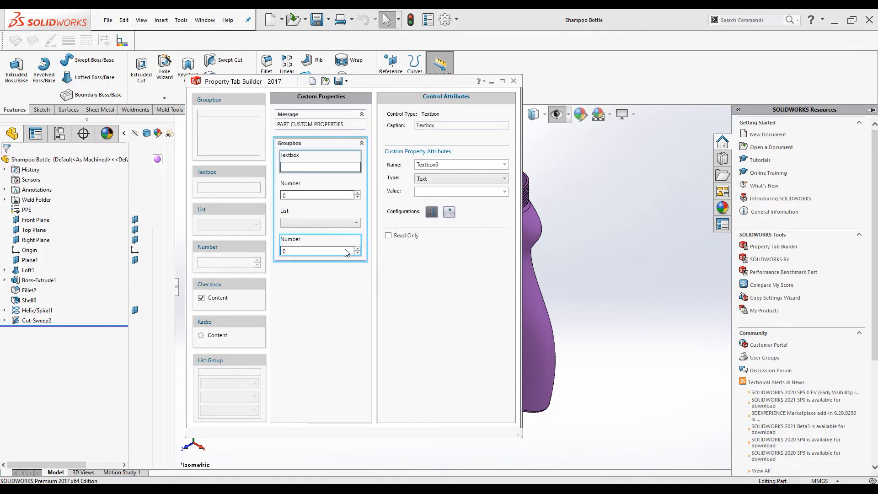
{"action": "left_click", "coordinate": [333, 242]}
{"action": "right_click", "coordinate": [332, 238]}
{"action": "left_click", "coordinate": [359, 243]}
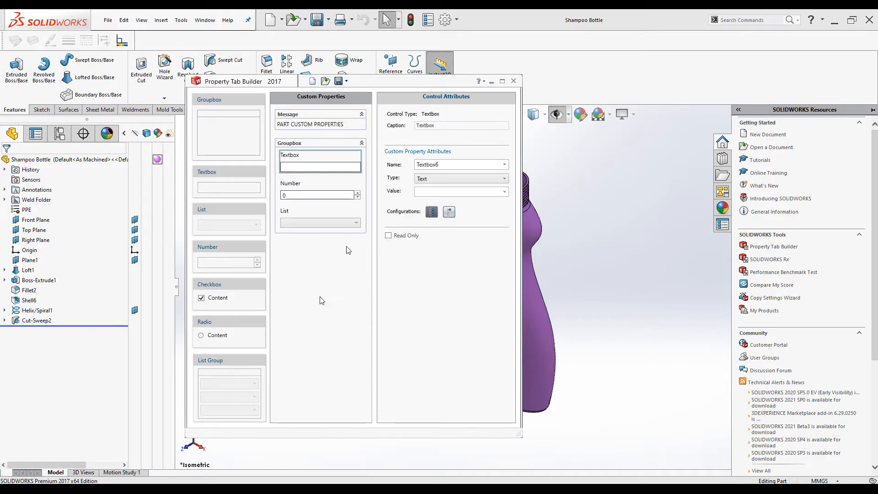
Set the textbox's caption to PART NAME
{"action": "left_click", "coordinate": [283, 147]}
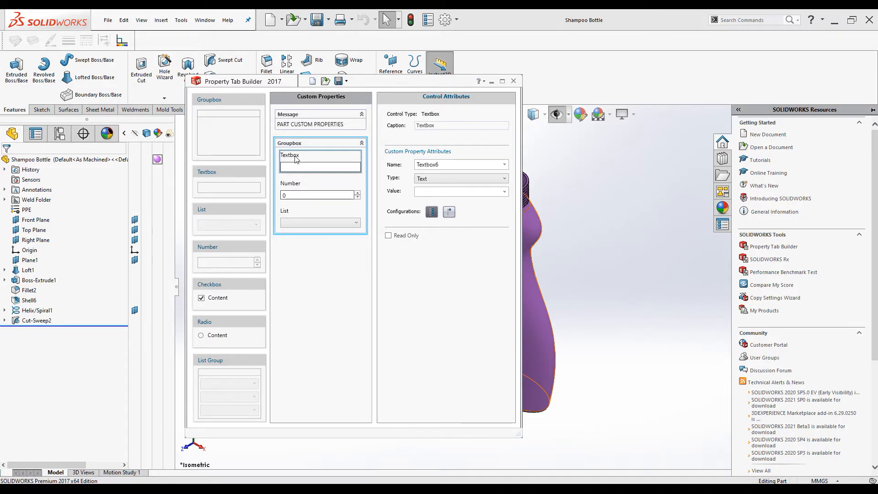
{"action": "double_click", "coordinate": [438, 125]}
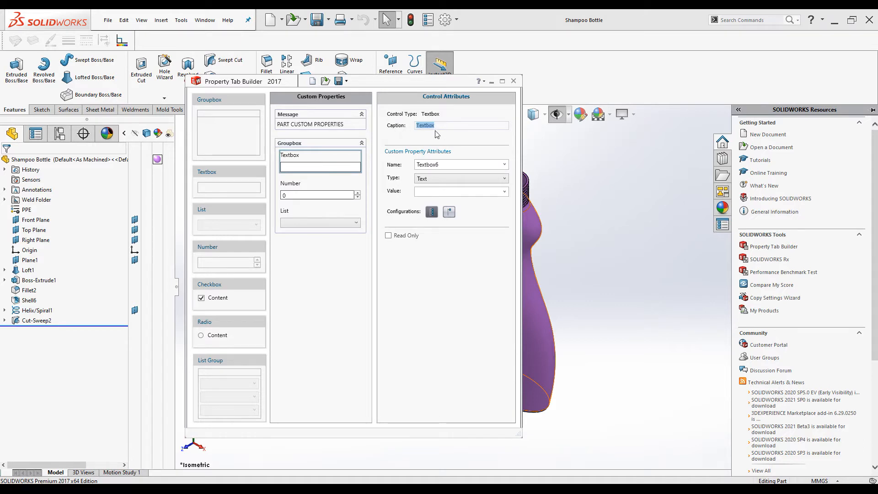
{"action": "type", "text": "PART"}
{"action": "type", "text": " AME"}
{"action": "key", "text": "BackSpace"}
{"action": "key", "text": "BackSpace"}
{"action": "key", "text": "BackSpace"}
{"action": "type", "text": "NAME"}
Set the textbox's custom property name to PART NAME instead of a predefined name
{"action": "left_click", "coordinate": [504, 165]}
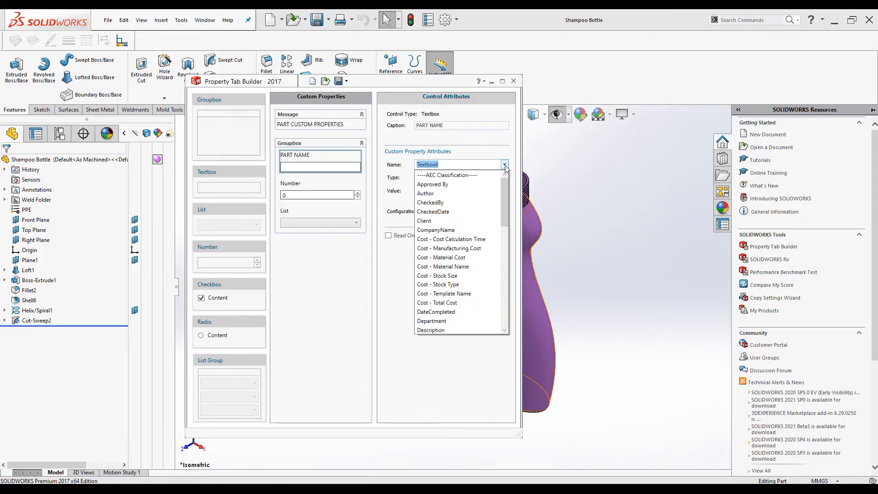
{"action": "left_click", "coordinate": [505, 165]}
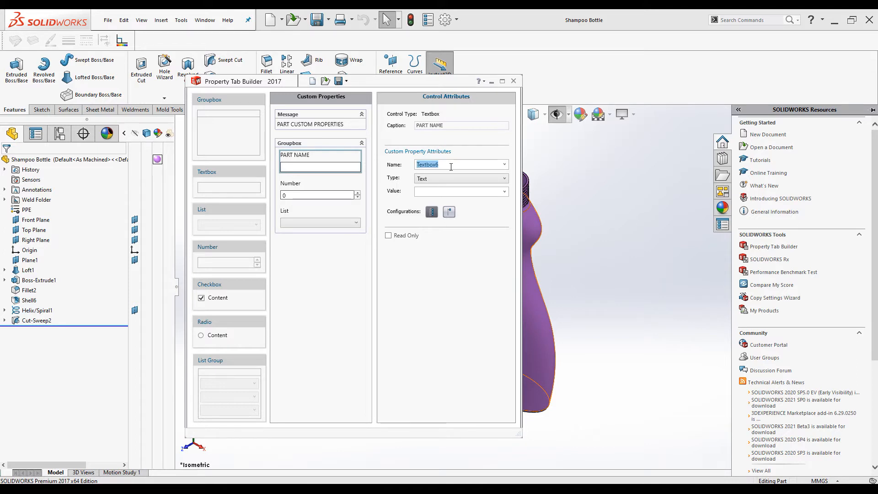
{"action": "type", "text": "PART NAME"}
Leave the PART NAME value empty and set the property to show on the Configuration Specific tab
{"action": "left_click", "coordinate": [504, 191]}
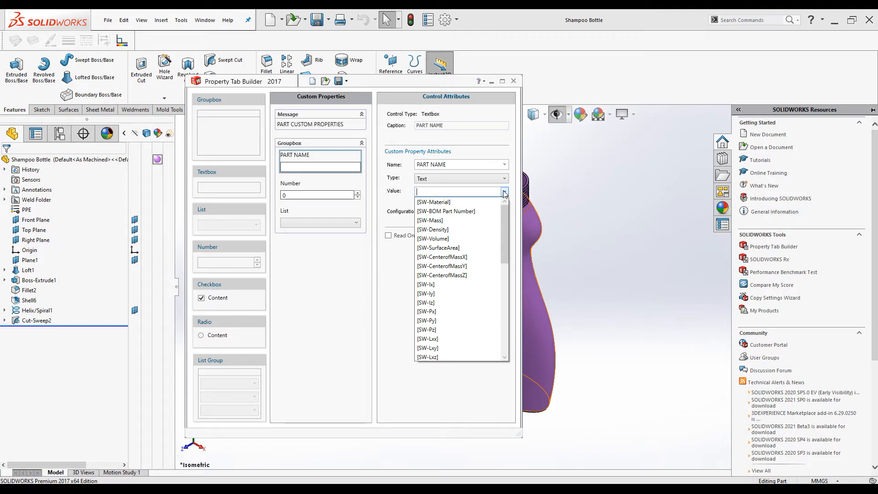
{"action": "left_click", "coordinate": [504, 192]}
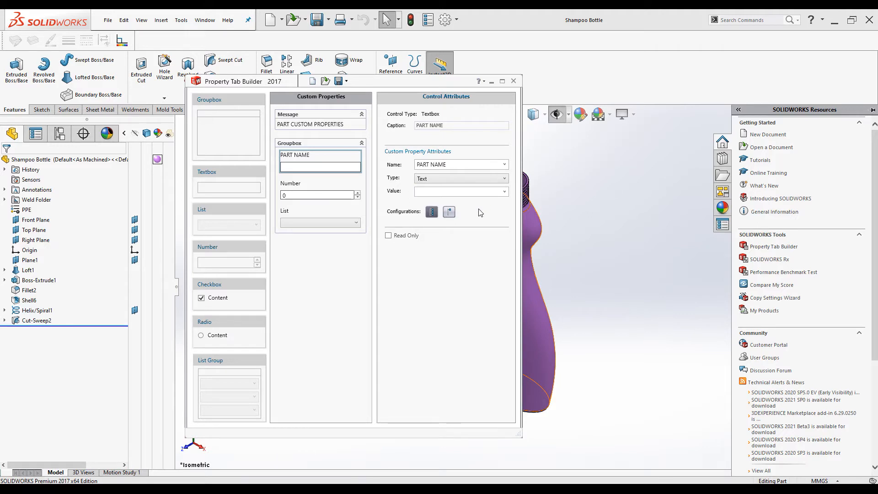
{"action": "left_click", "coordinate": [449, 212]}
{"action": "left_click", "coordinate": [431, 212]}
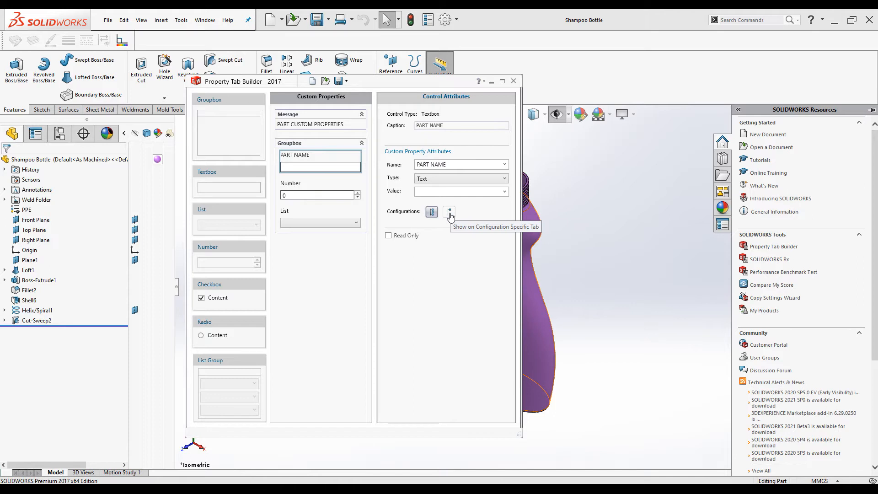
{"action": "left_click", "coordinate": [450, 212]}
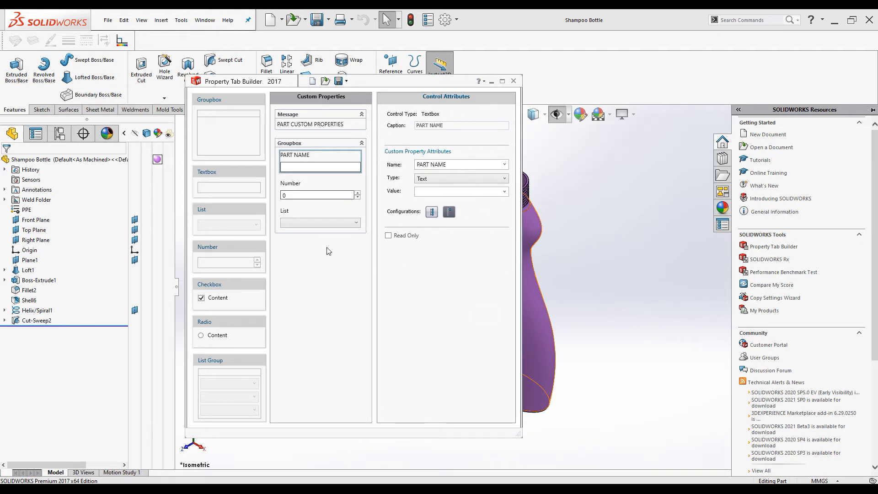
Set the number control's caption to PART NUMBER
{"action": "left_click", "coordinate": [302, 187]}
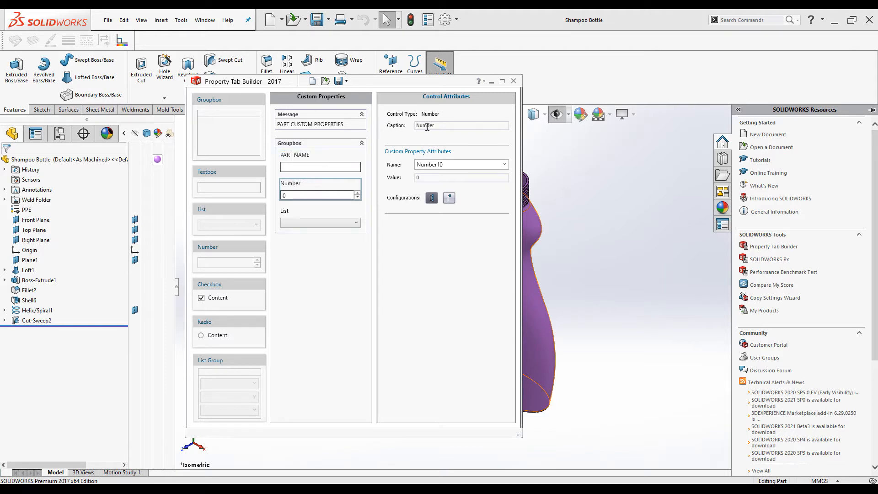
{"action": "left_click_drag", "start_coordinate": [439, 124], "coordinate": [394, 126]}
{"action": "type", "text": "PART NUMBER"}
Name the number control's custom property PART NUMBER and set it to show on the Custom tab
{"action": "left_click", "coordinate": [454, 164]}
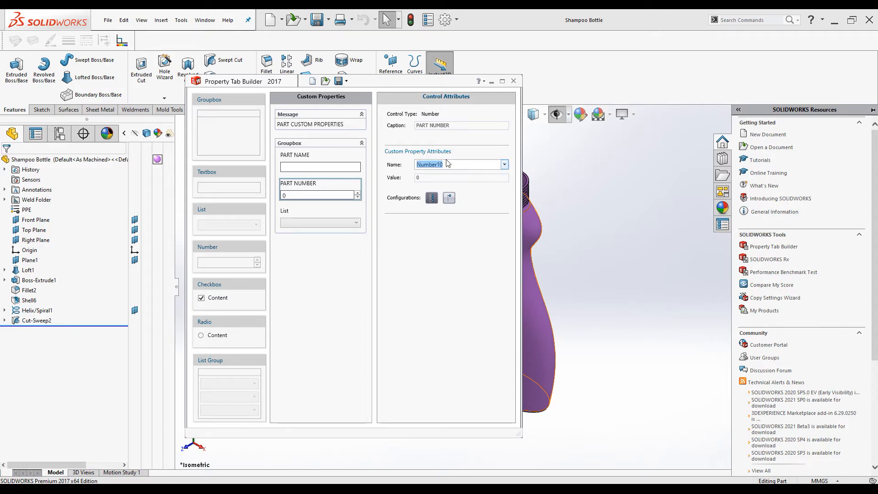
{"action": "type", "text": "PART N"}
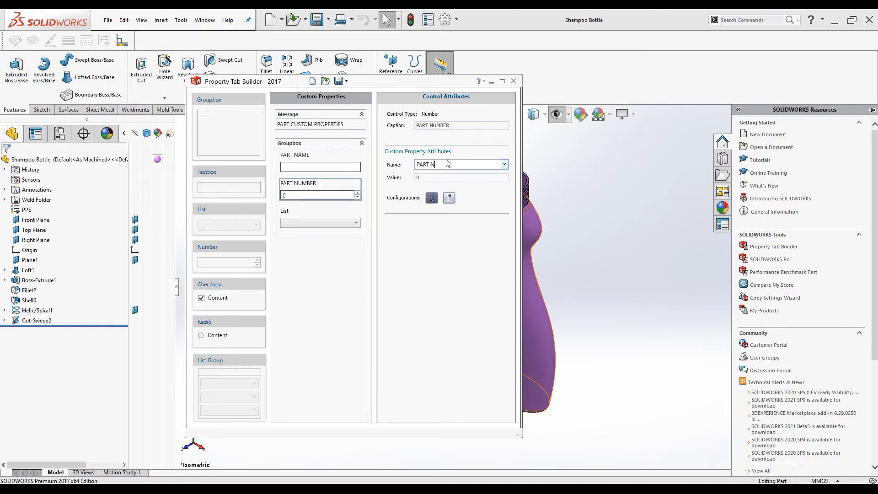
{"action": "type", "text": "UMBRER"}
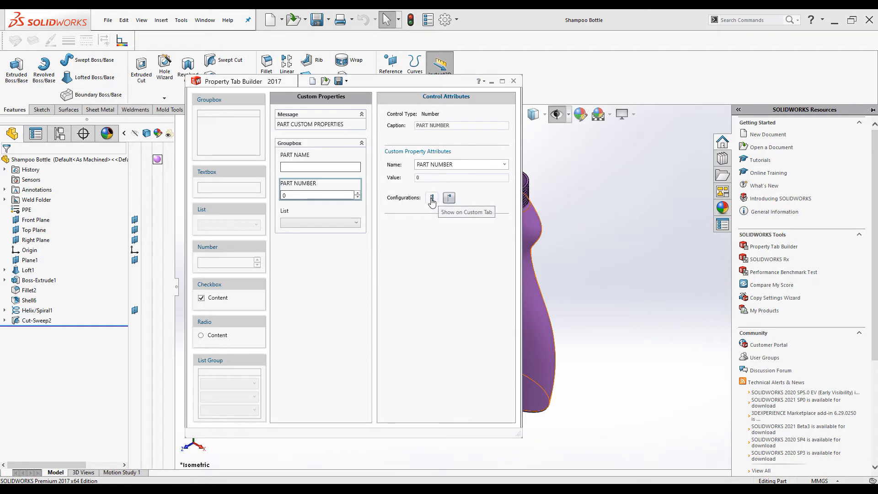
{"action": "left_click", "coordinate": [432, 200]}
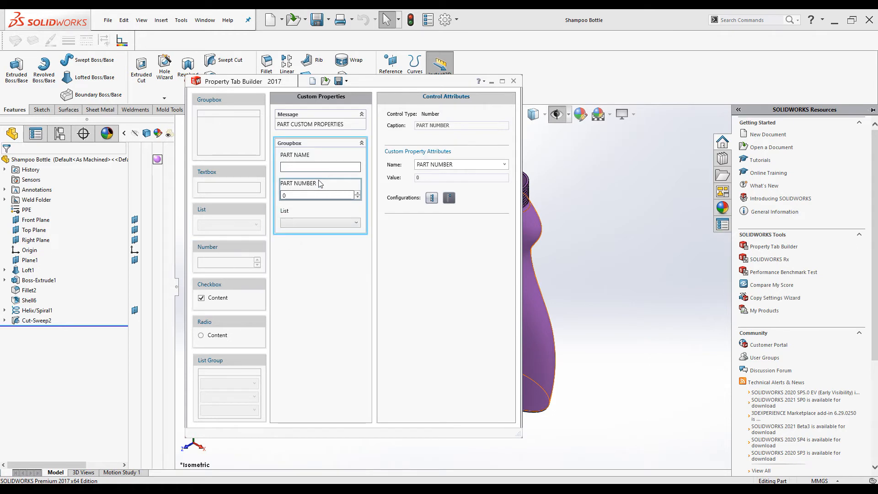
Set both the caption and the custom property name of the list control to DRAWN BY
{"action": "left_click", "coordinate": [302, 214]}
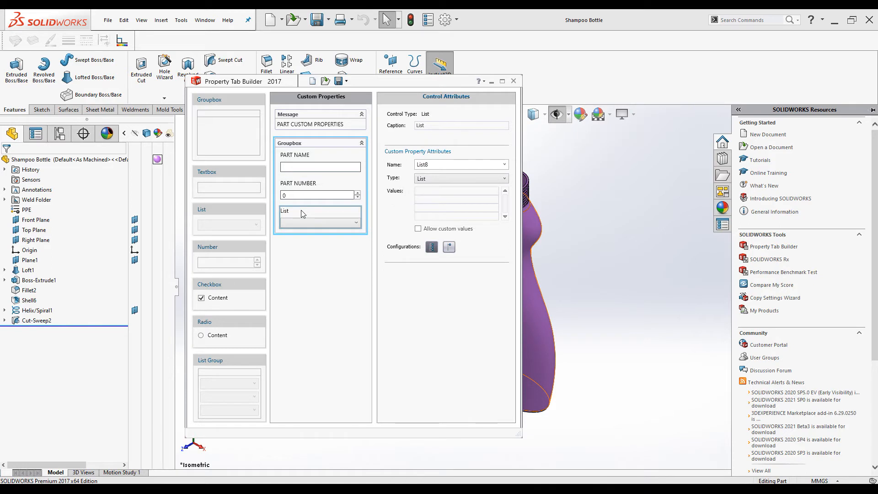
{"action": "left_click_drag", "start_coordinate": [437, 128], "coordinate": [380, 129]}
{"action": "type", "text": "DRAWN BY"}
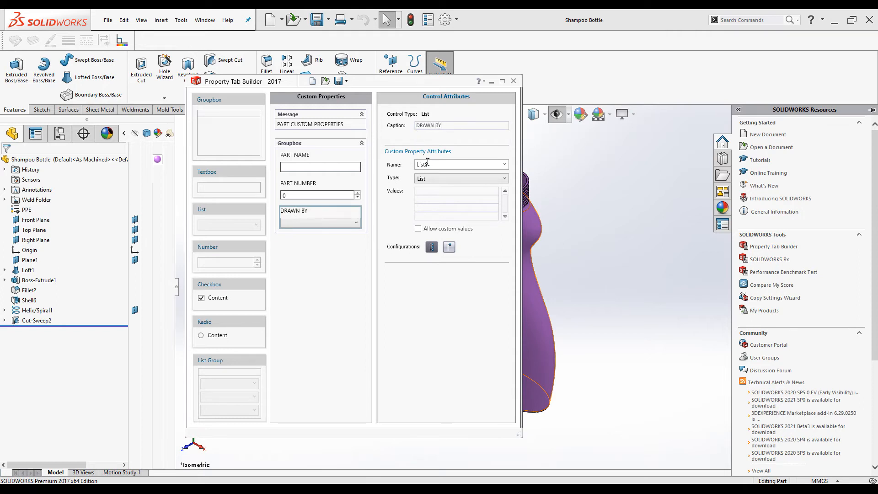
{"action": "left_click_drag", "start_coordinate": [437, 164], "coordinate": [404, 167]}
{"action": "type", "text": "DRAWN BY"}
Review the type options for the DRAWN BY property and keep List as the type
{"action": "left_click", "coordinate": [503, 179]}
{"action": "left_click", "coordinate": [504, 181]}
{"action": "left_click", "coordinate": [504, 181]}
{"action": "left_click", "coordinate": [502, 179]}
{"action": "left_click", "coordinate": [436, 179]}
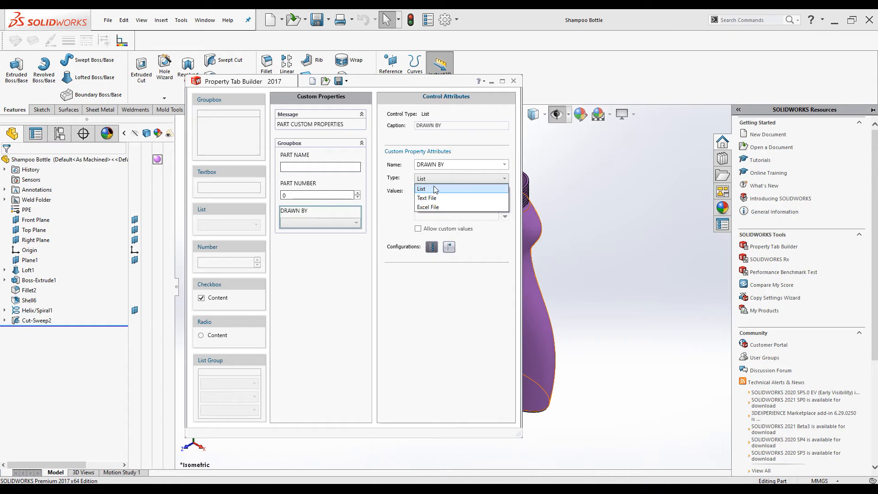
{"action": "left_click", "coordinate": [435, 179]}
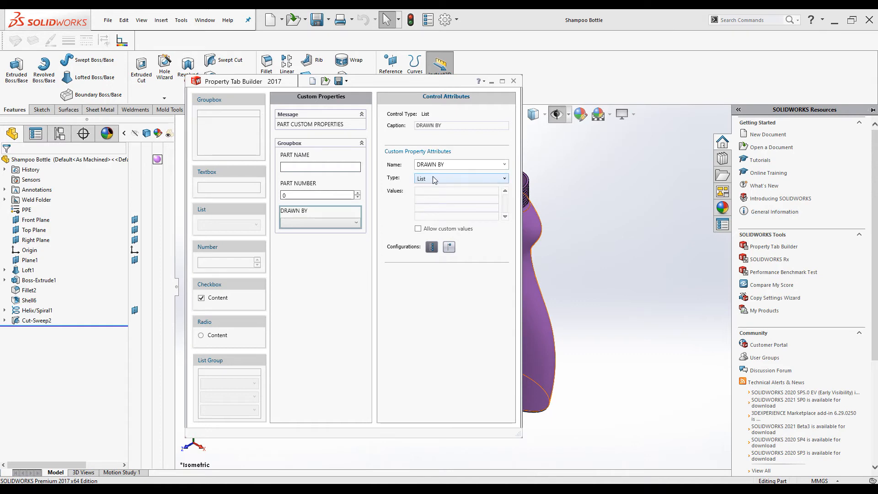
{"action": "left_click", "coordinate": [436, 180]}
{"action": "left_click", "coordinate": [436, 180]}
{"action": "left_click", "coordinate": [420, 193]}
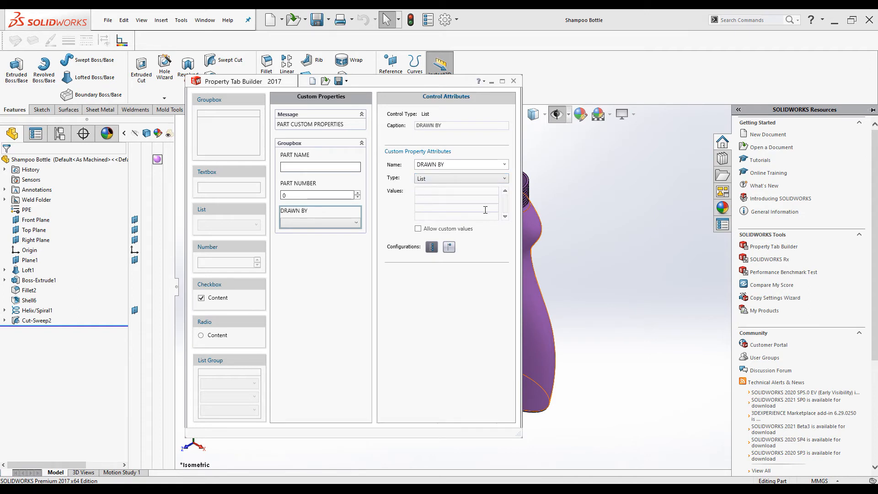
Enter three drafters' first names as the DRAWN BY list values and set the property to show on the Custom tab
{"action": "type", "text": "ALEX"}
{"action": "left_click", "coordinate": [468, 200]}
{"action": "type", "text": "ARON"}
{"action": "left_click", "coordinate": [436, 208]}
{"action": "type", "text": "ALEYNA"}
{"action": "left_click", "coordinate": [431, 248]}
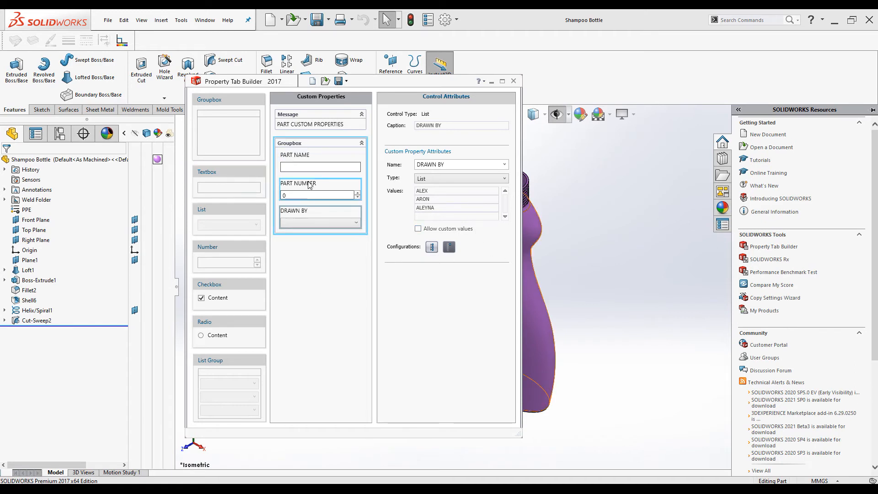
{"action": "left_click", "coordinate": [357, 224]}
{"action": "left_click", "coordinate": [357, 223]}
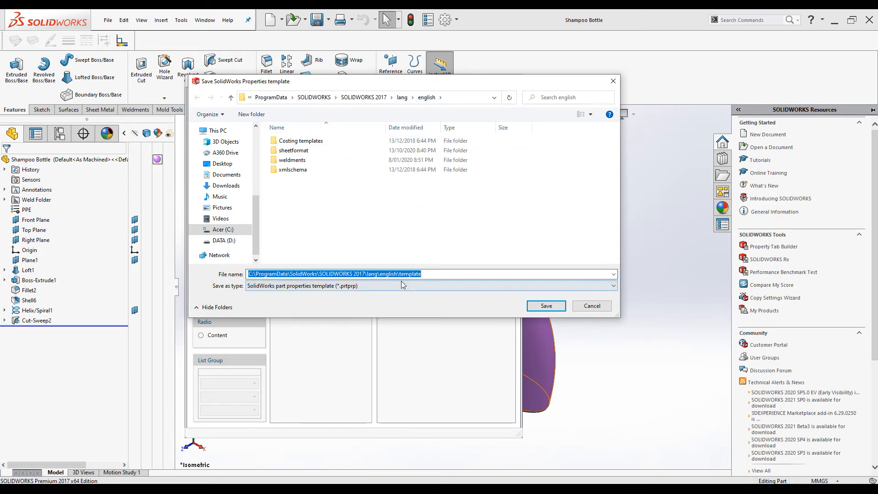
Save the part properties template as PART CUS PROPERTIES in the SOLIDWORKS 2017 lang\english folder and close the Property Tab Builder
{"action": "left_click", "coordinate": [429, 274]}
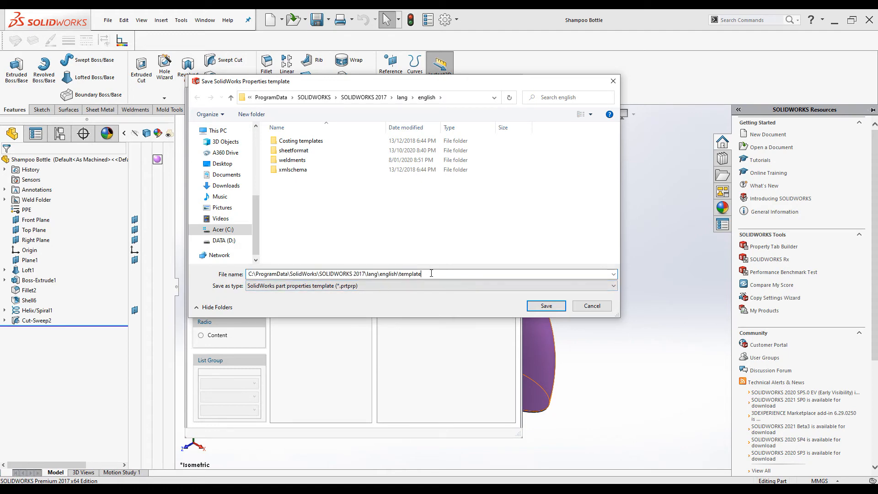
{"action": "key", "text": "BackSpace"}
{"action": "key", "text": "BackSpace"}
{"action": "key", "text": "BackSpace"}
{"action": "key", "text": "BackSpace"}
{"action": "key", "text": "BackSpace"}
{"action": "key", "text": "BackSpace"}
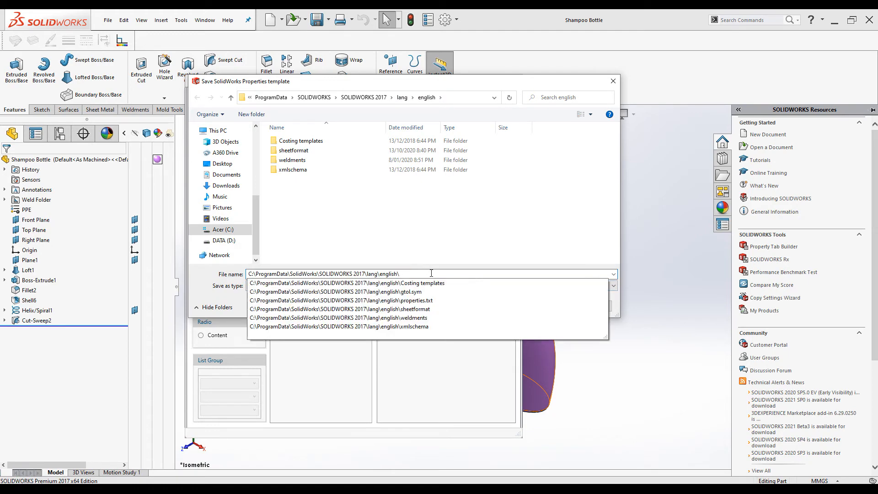
{"action": "type", "text": "C"}
{"action": "key", "text": "BackSpace"}
{"action": "type", "text": "PART CUS"}
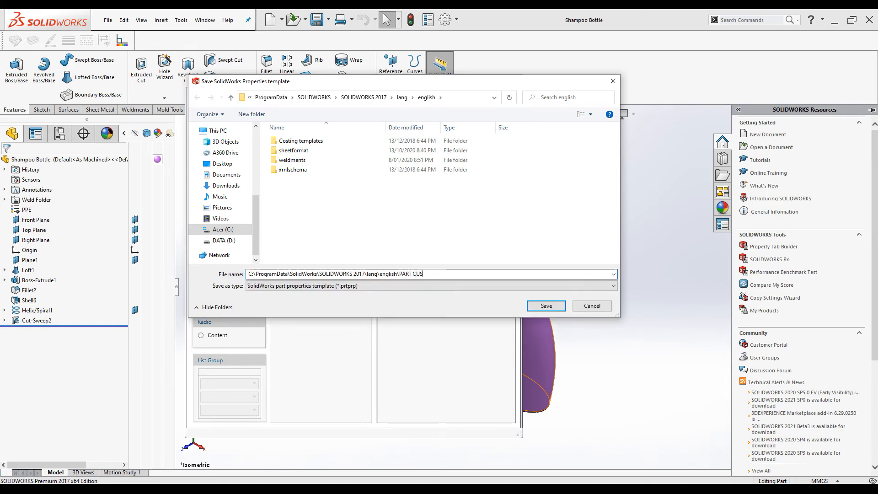
{"action": "type", "text": " PROPERTIES"}
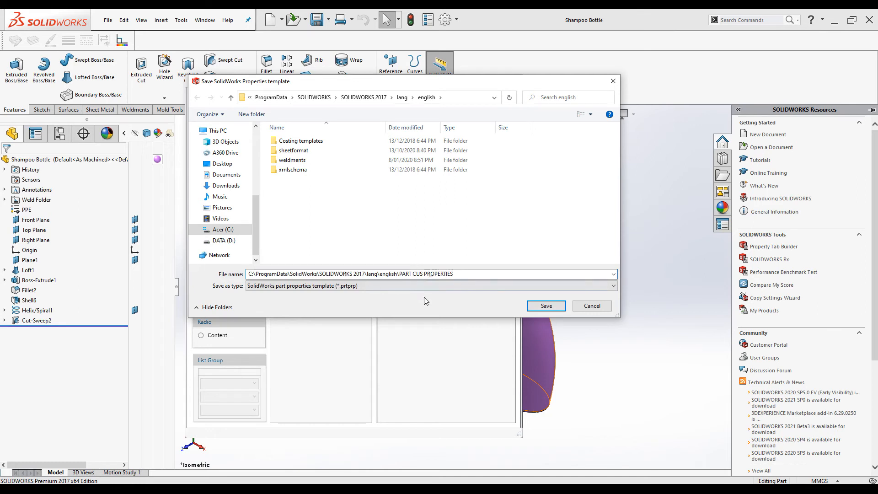
{"action": "left_click", "coordinate": [544, 306]}
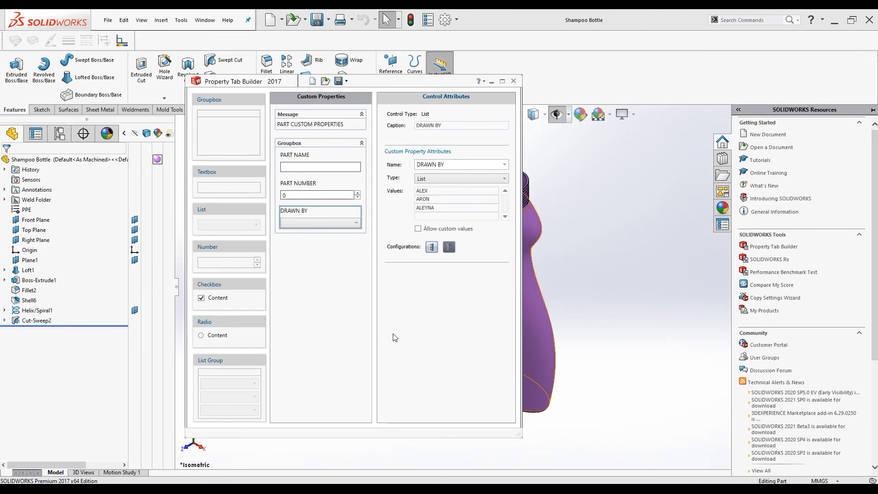
{"action": "left_click", "coordinate": [513, 81]}
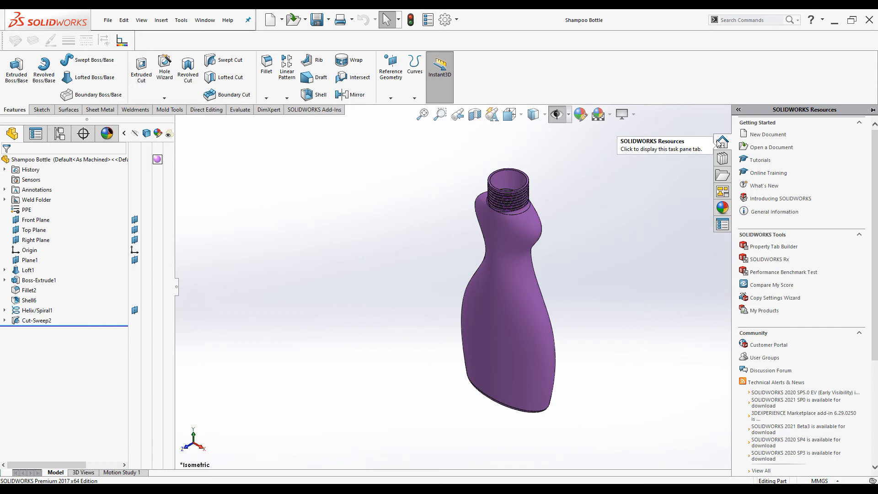
Examine the template in the Custom Properties pane and the part's Configuration Specific and Custom entries in its Summary Information
{"action": "left_click", "coordinate": [723, 225]}
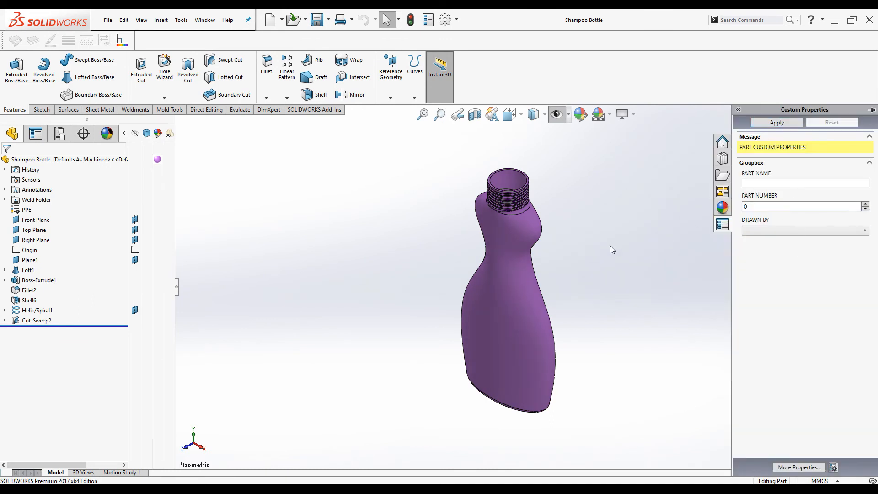
{"action": "left_click", "coordinate": [109, 20]}
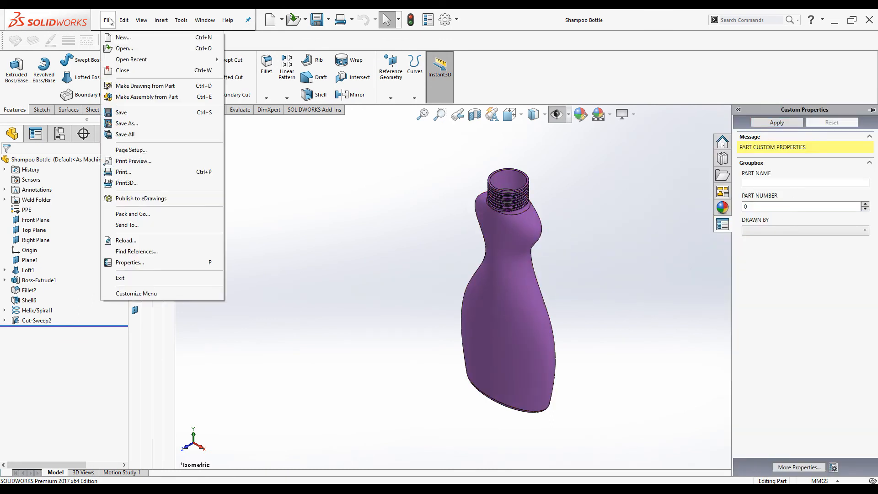
{"action": "left_click", "coordinate": [140, 267]}
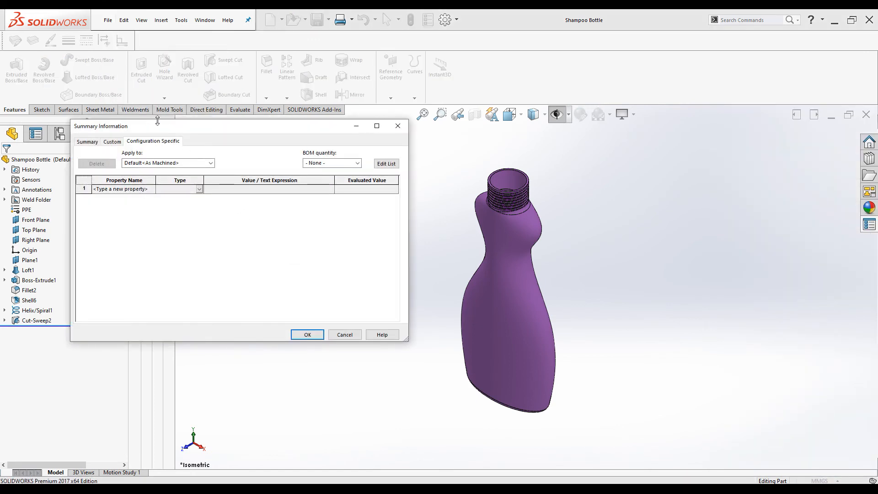
{"action": "left_click_drag", "start_coordinate": [165, 126], "coordinate": [231, 87]}
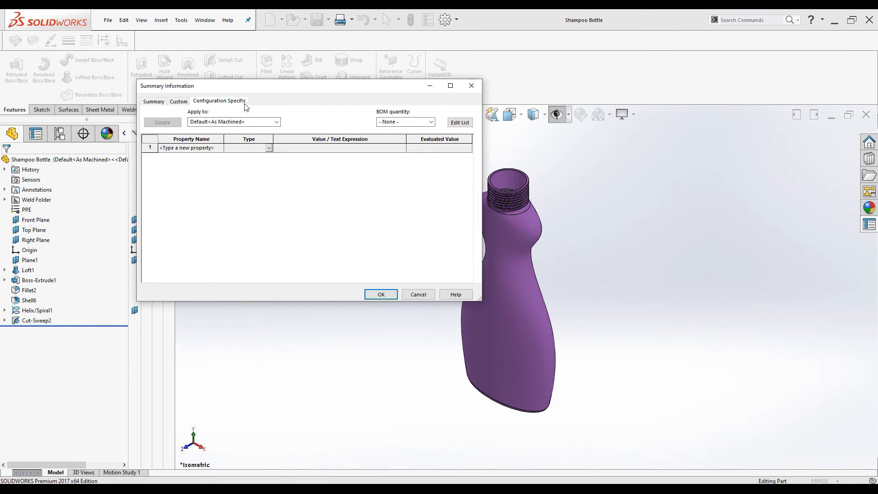
{"action": "left_click", "coordinate": [177, 102]}
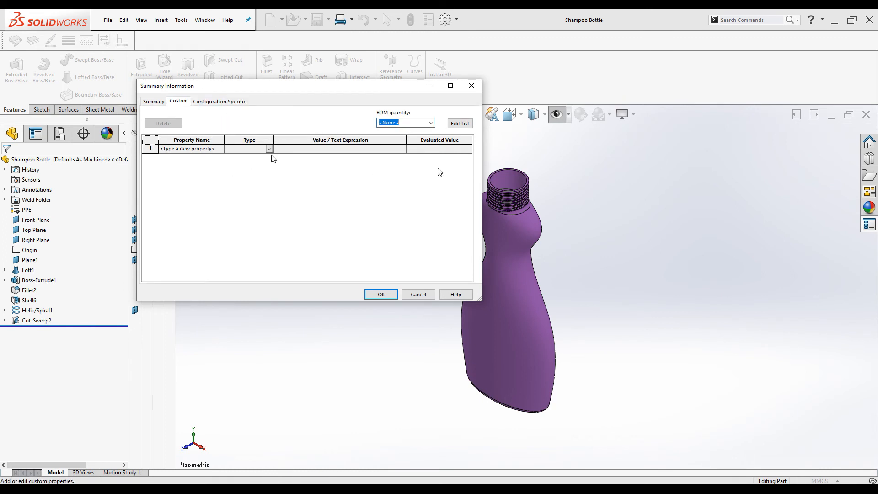
{"action": "left_click", "coordinate": [418, 295]}
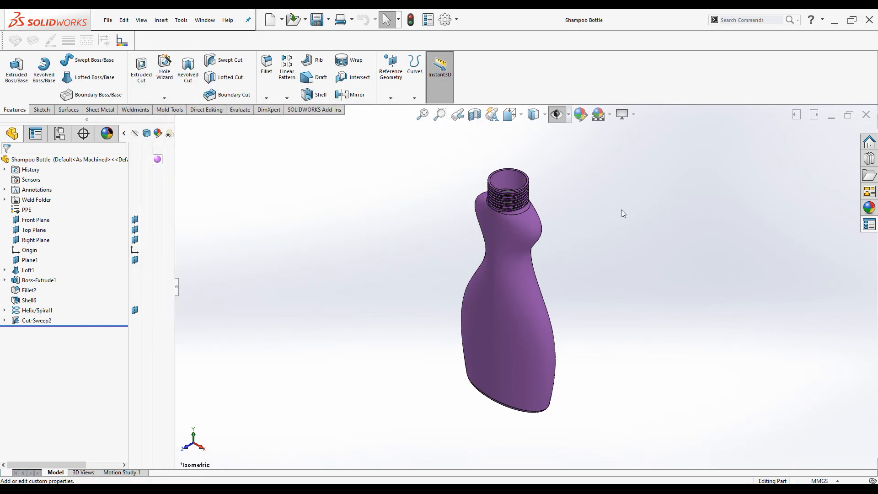
{"action": "left_click", "coordinate": [868, 226]}
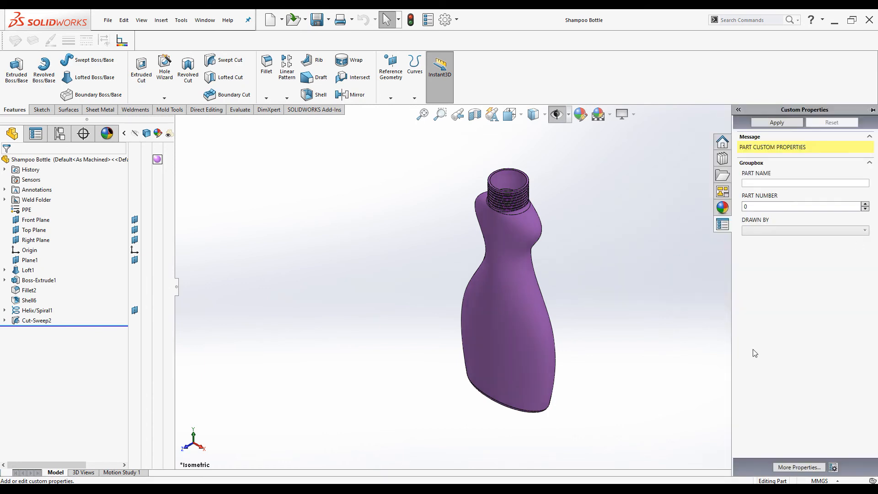
{"action": "left_click", "coordinate": [691, 344]}
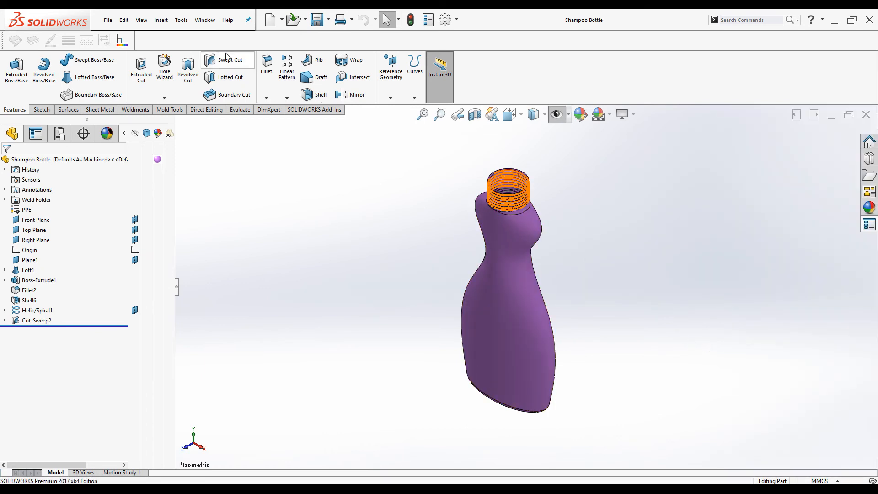
{"action": "left_click", "coordinate": [108, 20]}
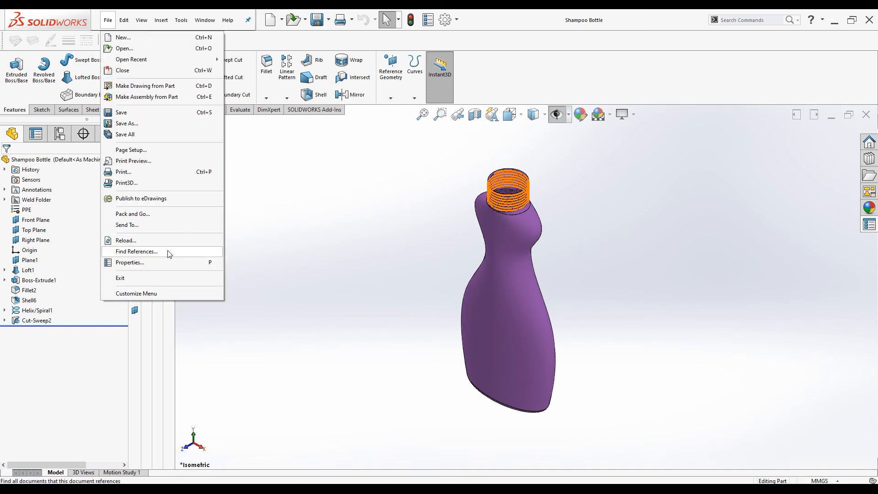
{"action": "left_click", "coordinate": [133, 262]}
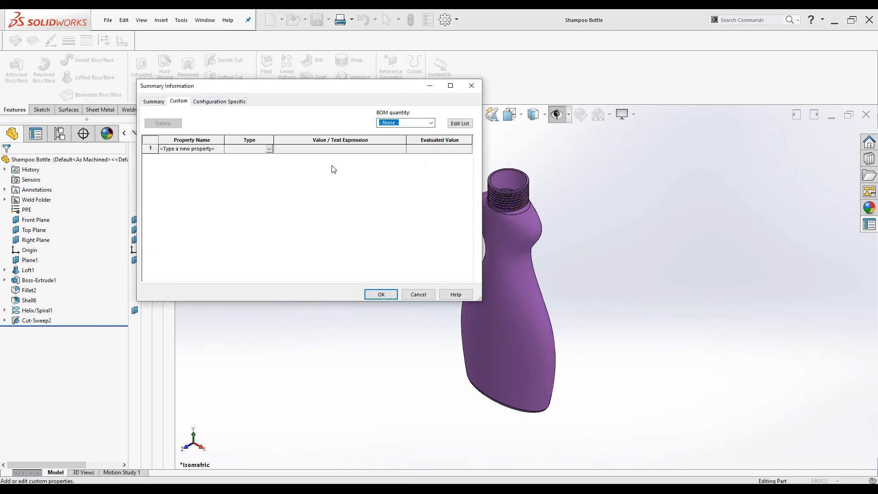
{"action": "left_click", "coordinate": [418, 295]}
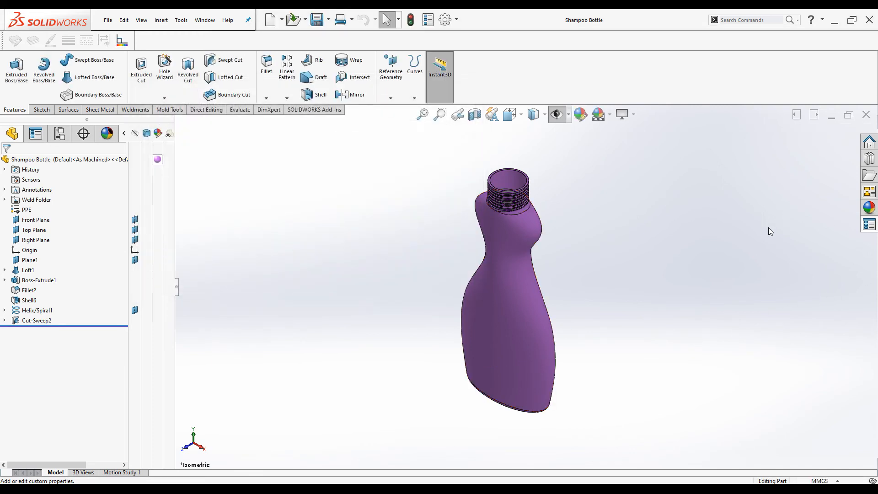
Enter SHAMPOO BOTTLE as the PART NAME and 78356 as the PART NUMBER in the part's Custom Properties
{"action": "left_click", "coordinate": [869, 225]}
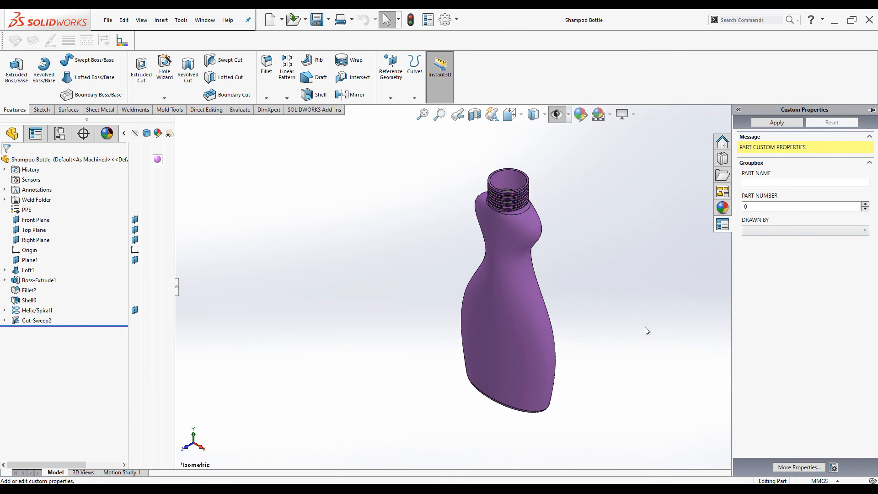
{"action": "left_click", "coordinate": [757, 183]}
{"action": "type", "text": "SHAMPO"}
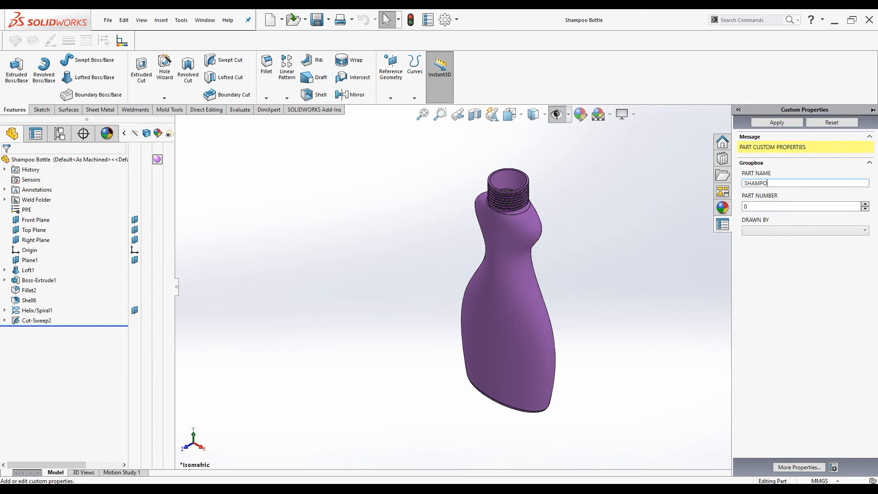
{"action": "type", "text": "O BOTTLE"}
{"action": "left_click_drag", "start_coordinate": [764, 206], "coordinate": [717, 201]}
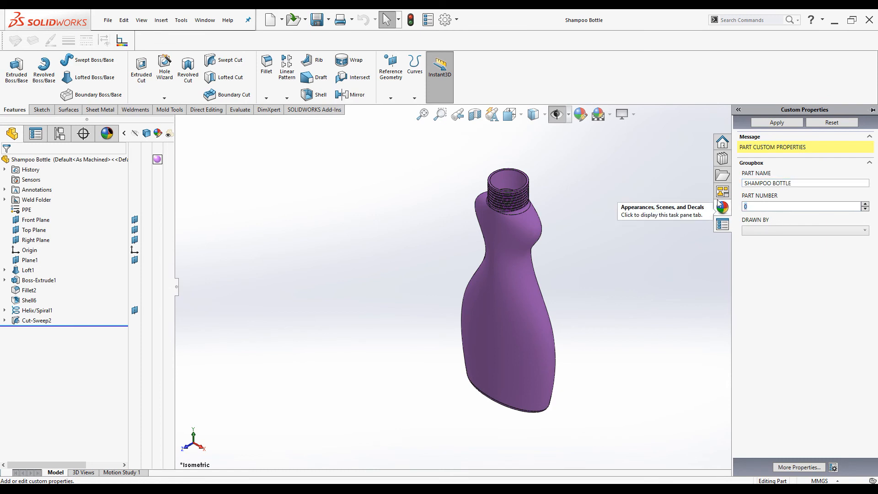
{"action": "type", "text": "78356"}
Choose the second name in the DRAWN BY list and apply the custom properties to the part
{"action": "left_click", "coordinate": [763, 231]}
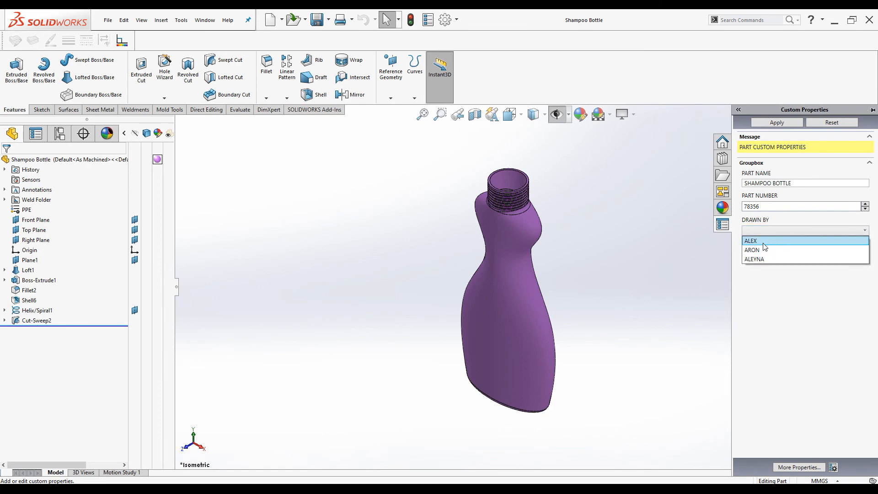
{"action": "left_click", "coordinate": [764, 249]}
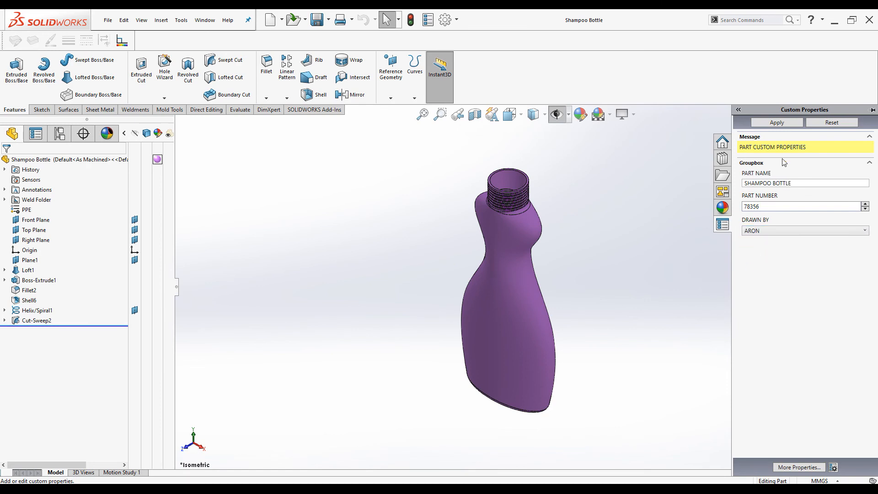
{"action": "left_click", "coordinate": [778, 122]}
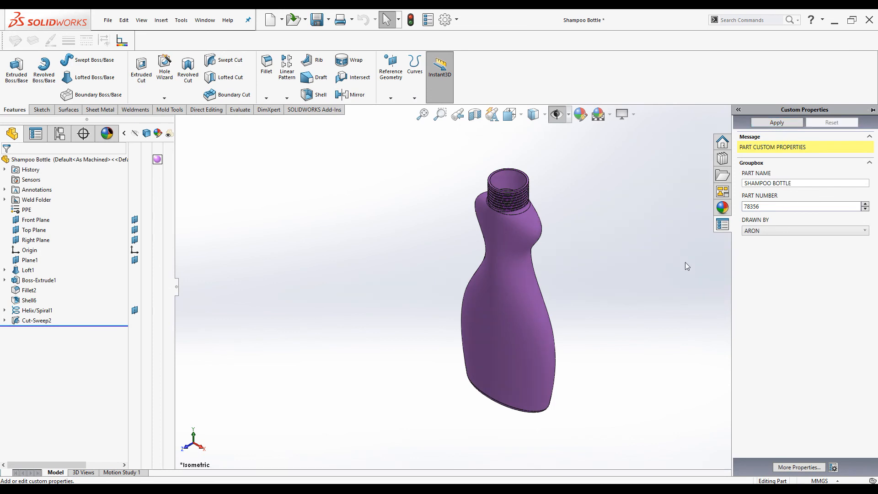
Check the applied entries among the Custom properties in the part's Summary Information
{"action": "left_click", "coordinate": [107, 21]}
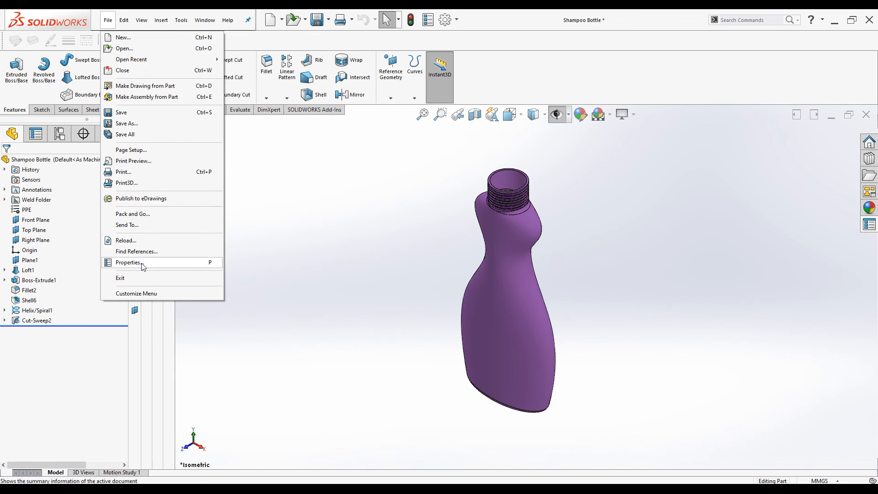
{"action": "left_click", "coordinate": [137, 262]}
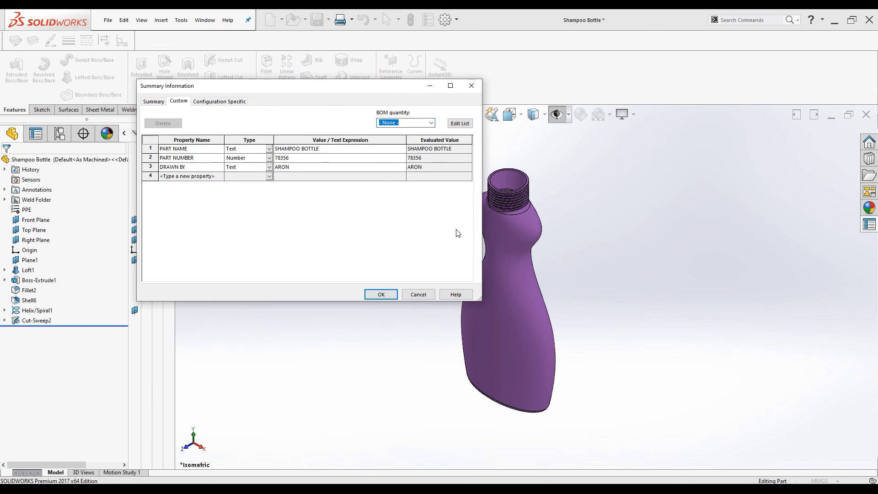
{"action": "left_click", "coordinate": [378, 295]}
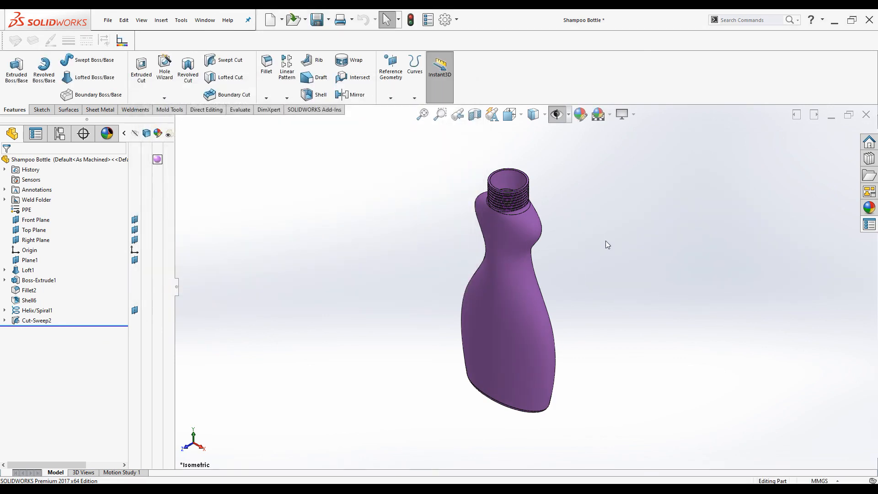
Save the Shampoo Bottle part and check its filled-in Custom Properties form
{"action": "left_click", "coordinate": [316, 20]}
{"action": "left_click", "coordinate": [869, 224]}
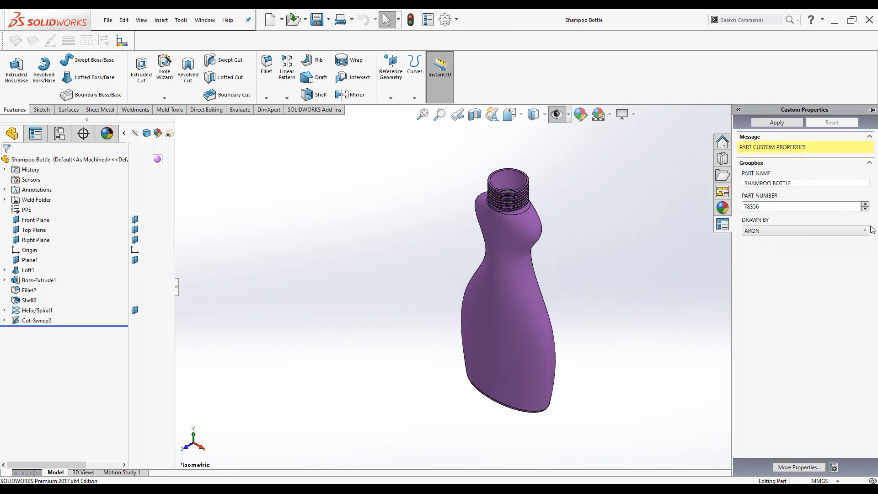
{"action": "left_click", "coordinate": [684, 293]}
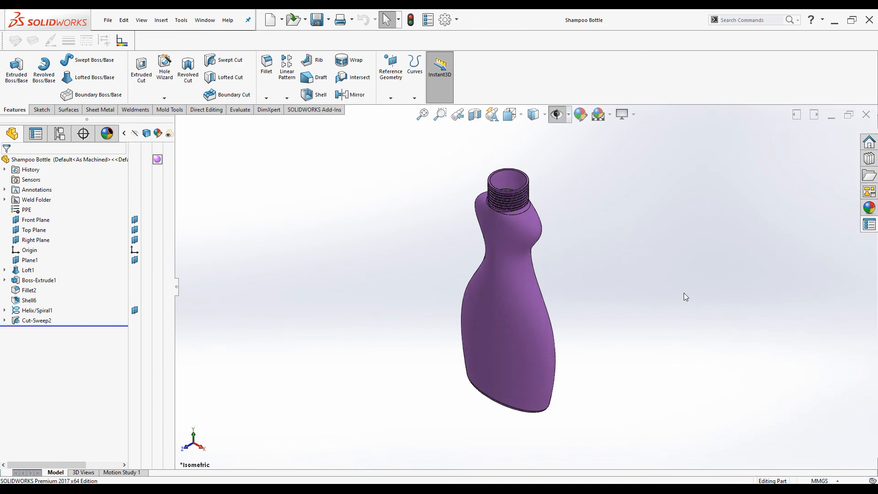